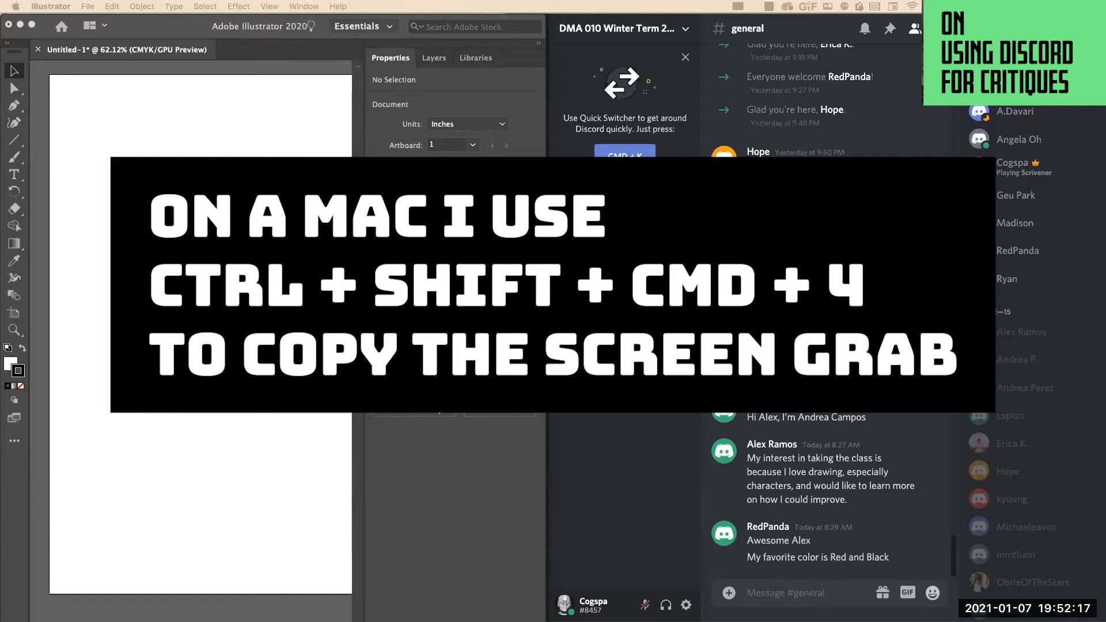
Paste the copied selfie onto the blank artboard and select the placed image.
{"action": "left_click", "coordinate": [99, 279]}
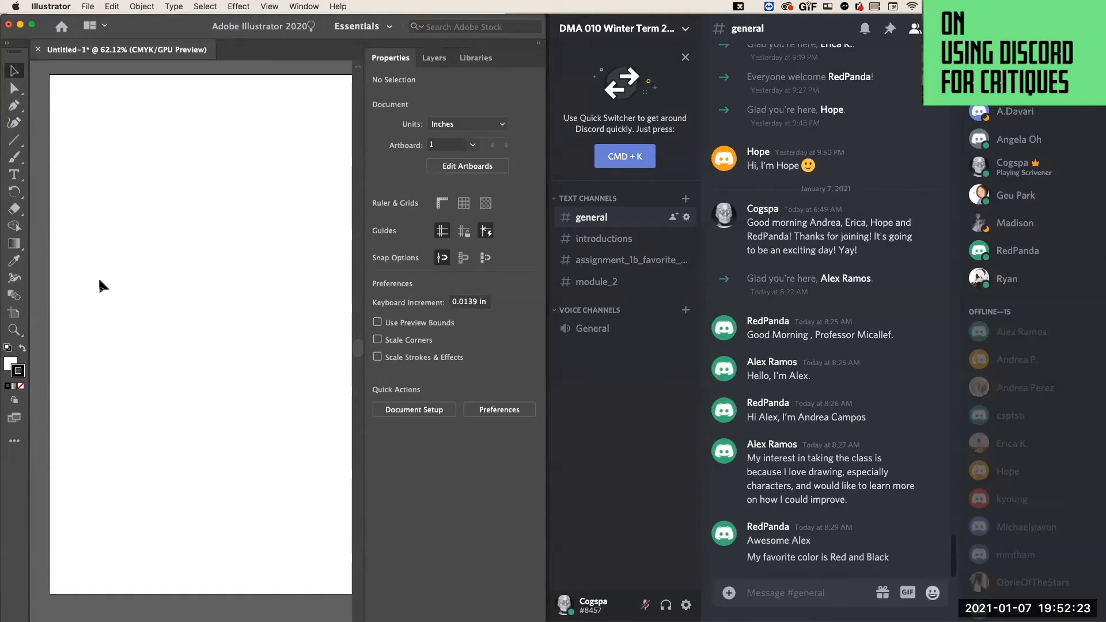
{"action": "key", "text": "super+v"}
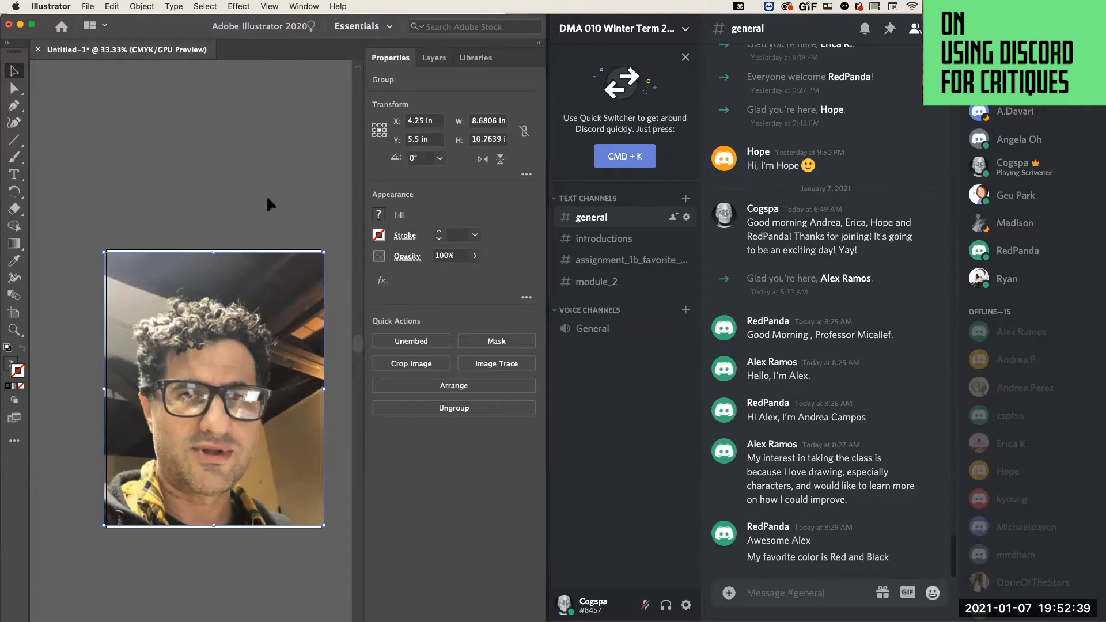
{"action": "left_click", "coordinate": [245, 202]}
{"action": "left_click", "coordinate": [266, 337]}
Turn Layer 1, which holds the selfie, into a template layer with images dimmed to 70%.
{"action": "left_click", "coordinate": [434, 63]}
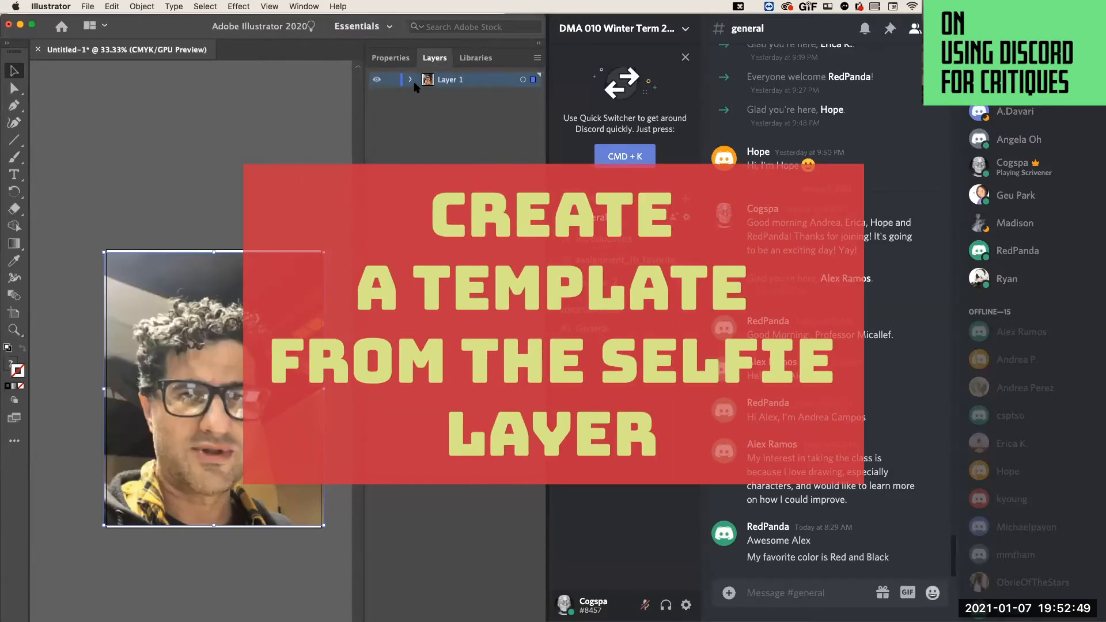
{"action": "left_click", "coordinate": [410, 79]}
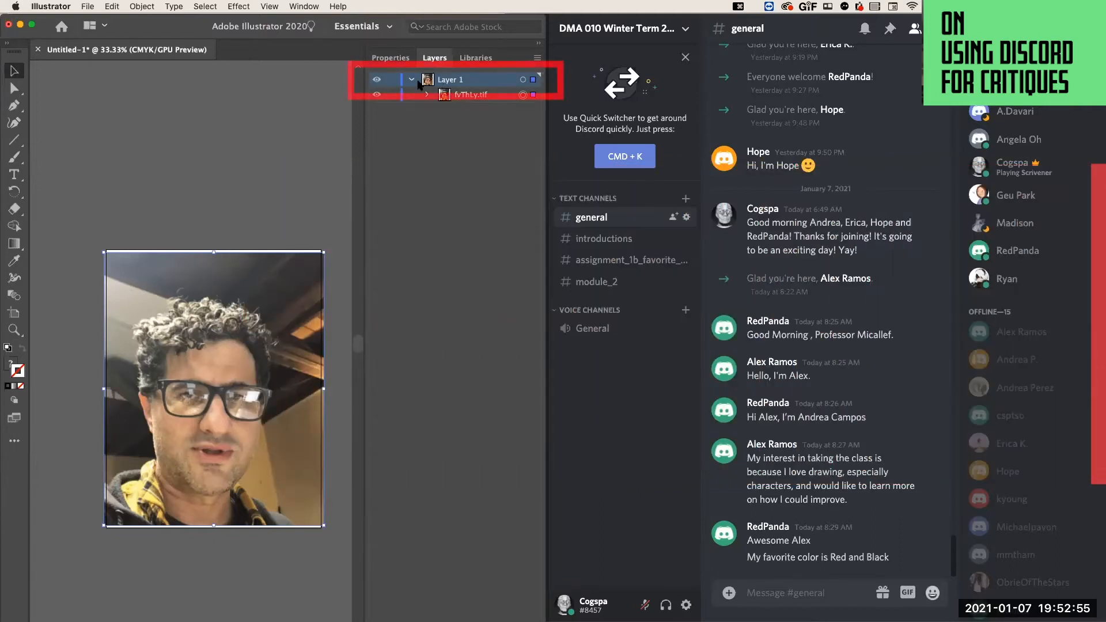
{"action": "left_click", "coordinate": [411, 79]}
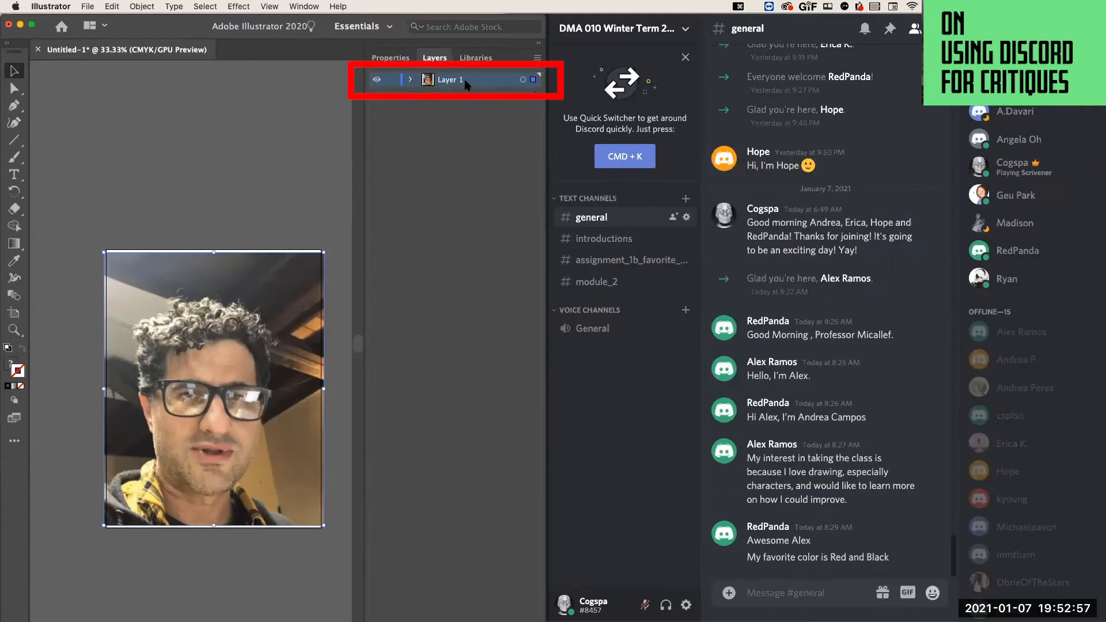
{"action": "double_click", "coordinate": [467, 82]}
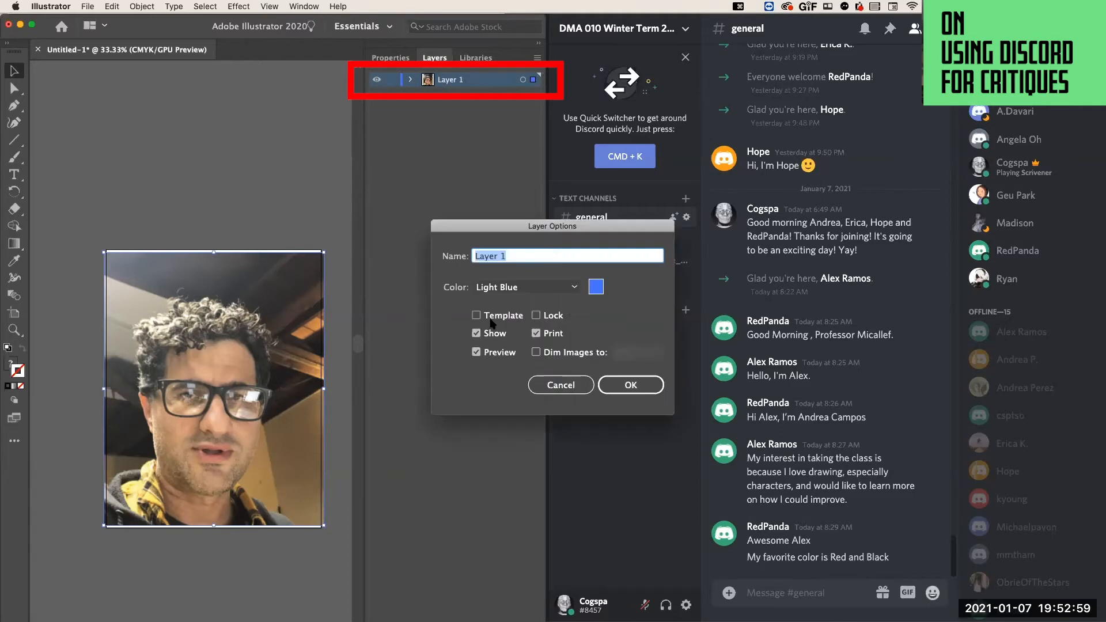
{"action": "left_click_drag", "start_coordinate": [495, 226], "coordinate": [317, 174]}
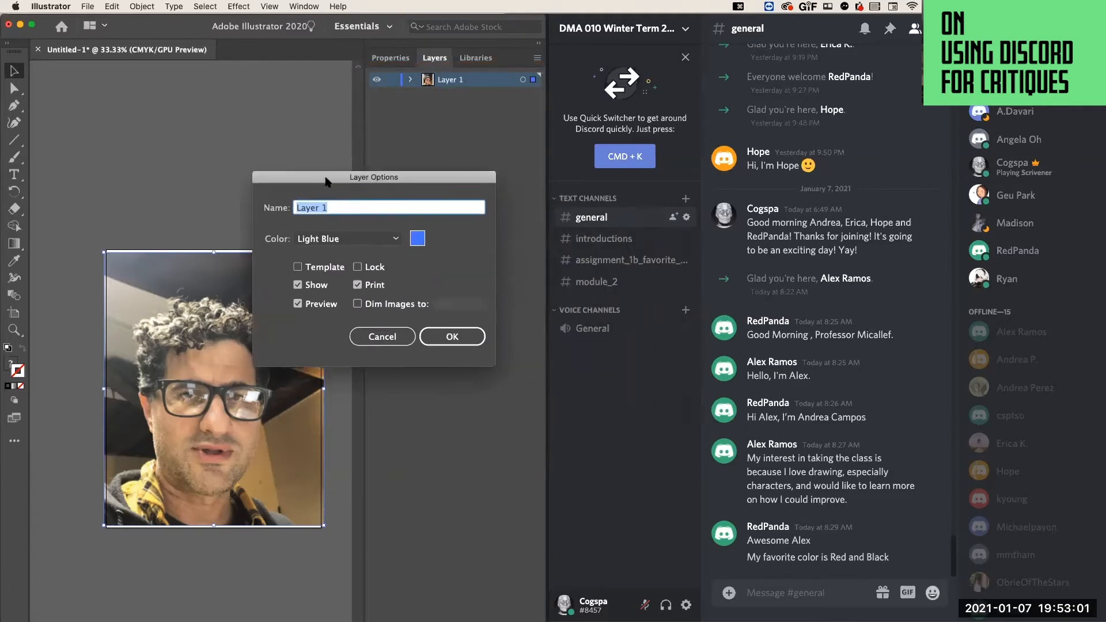
{"action": "left_click", "coordinate": [298, 263]}
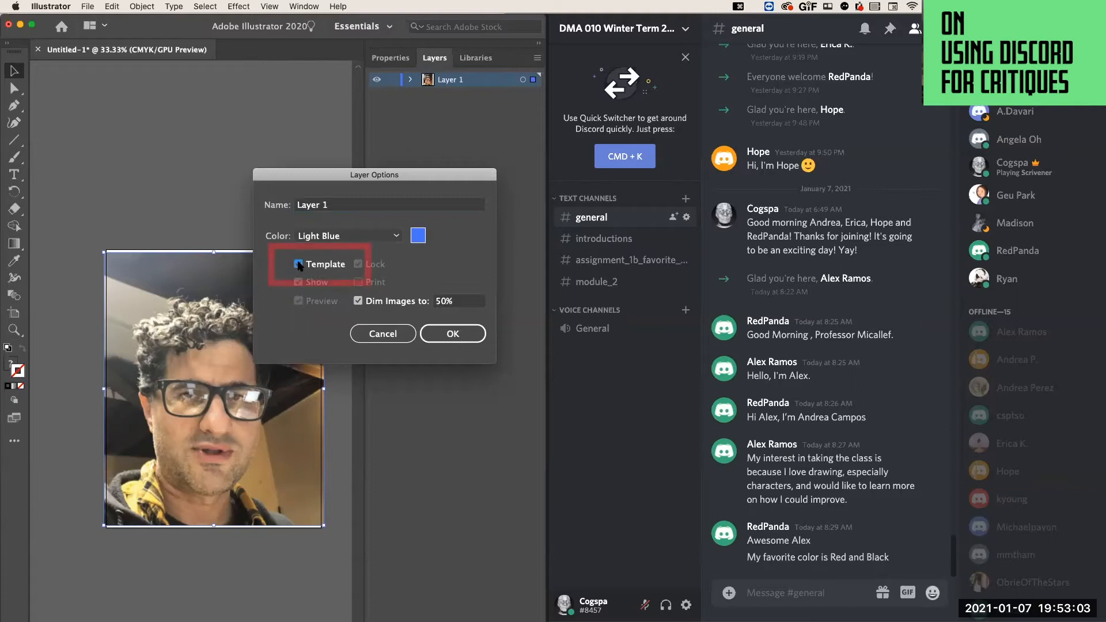
{"action": "left_click", "coordinate": [440, 302]}
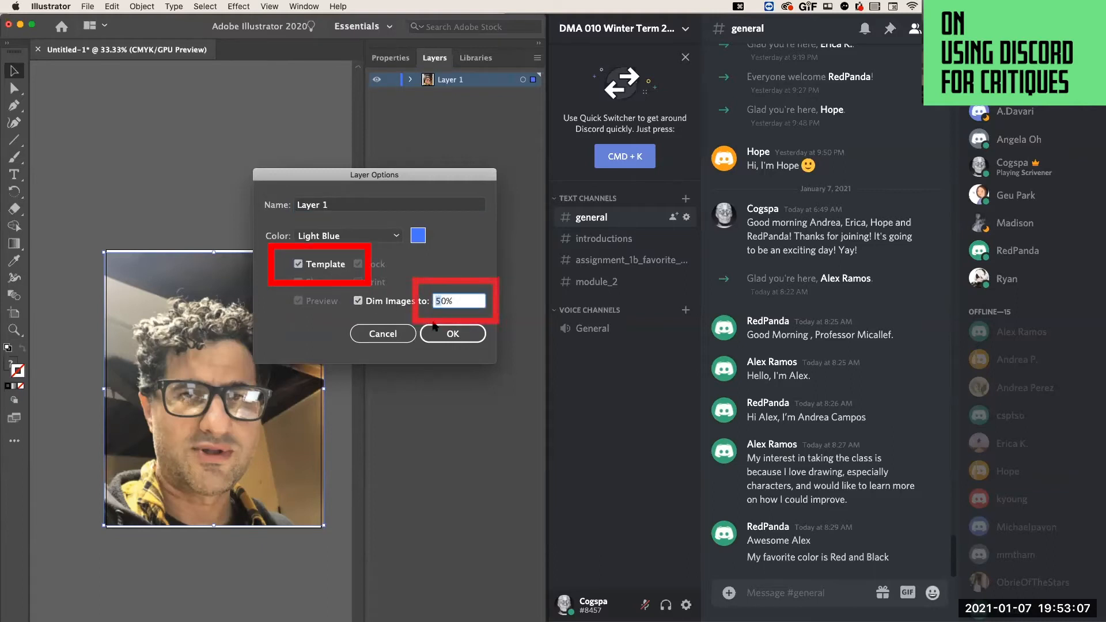
{"action": "type", "text": "7"}
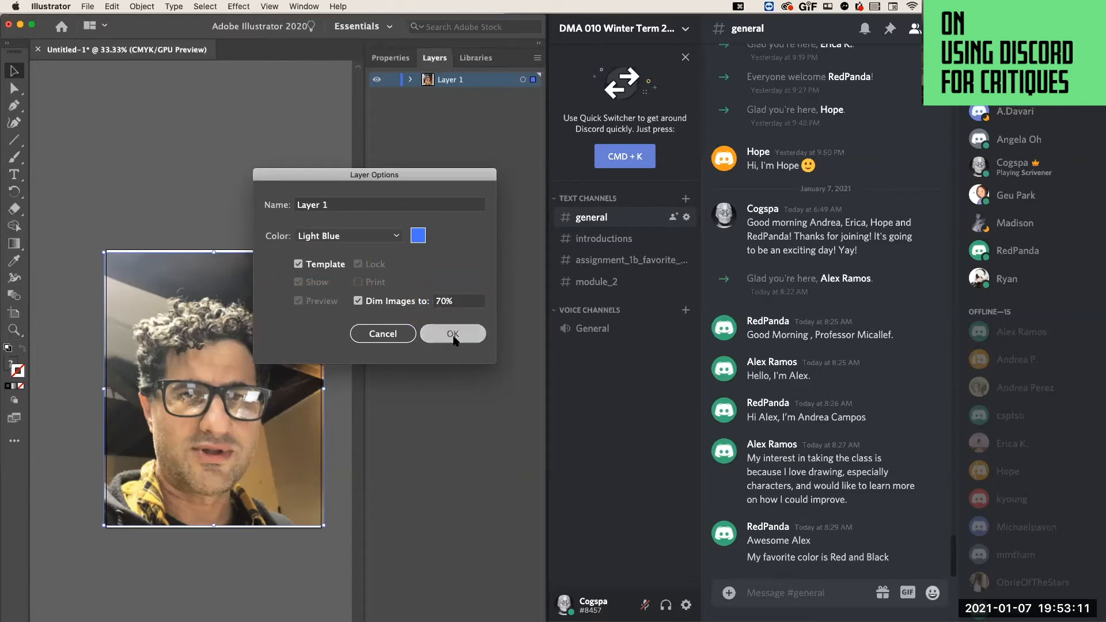
{"action": "left_click", "coordinate": [454, 335]}
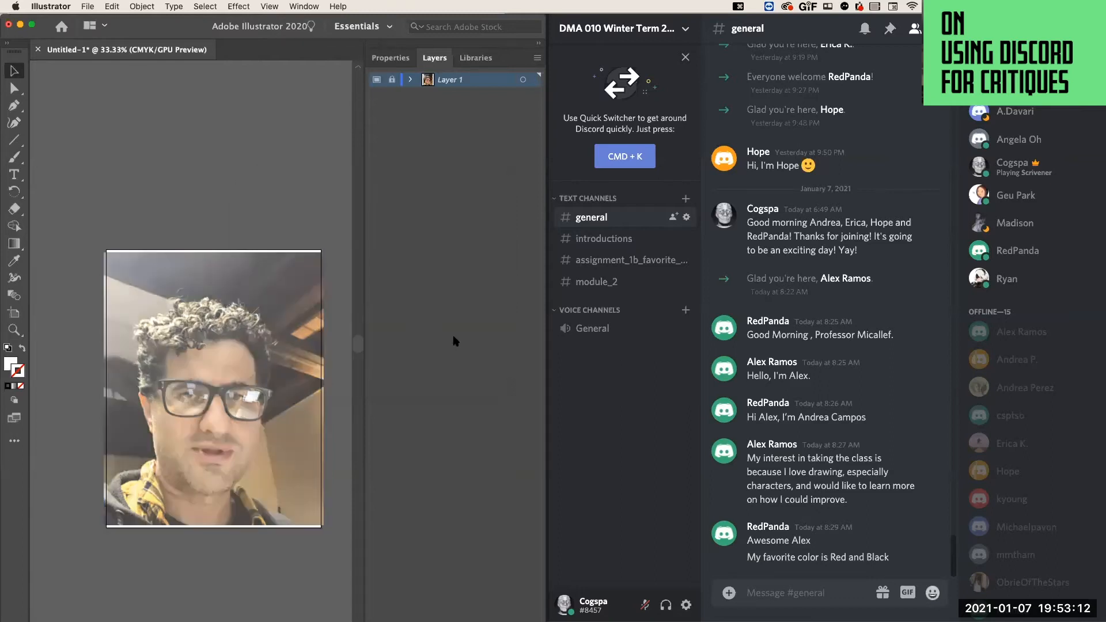
Set the selfie template layer's image dimming to 30%.
{"action": "double_click", "coordinate": [472, 86]}
{"action": "left_click", "coordinate": [440, 300]}
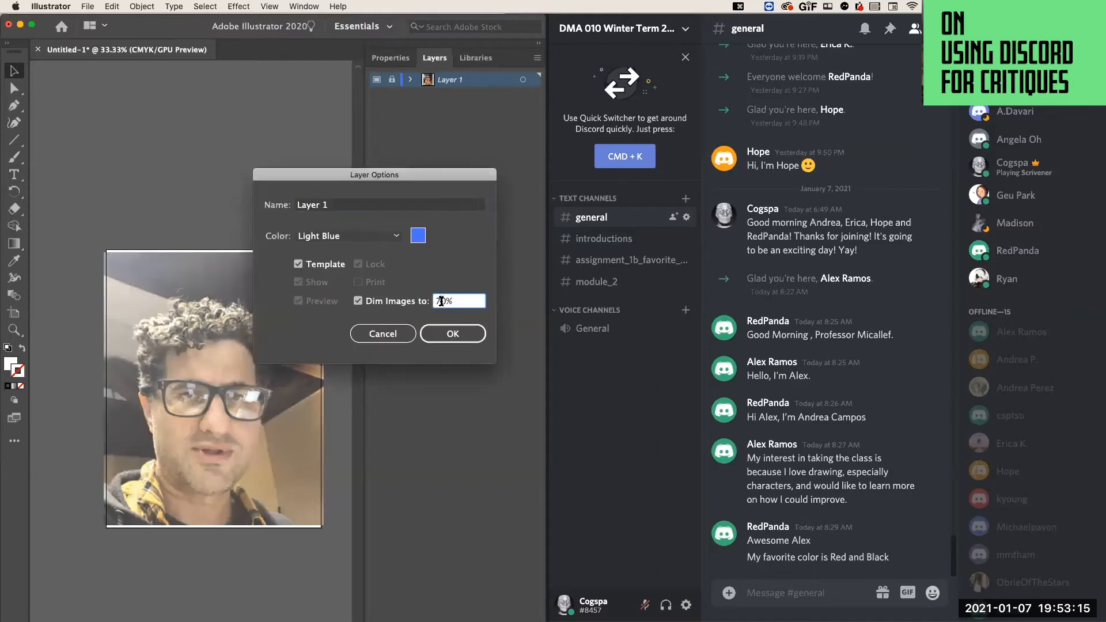
{"action": "type", "text": "30"}
{"action": "left_click", "coordinate": [452, 333]}
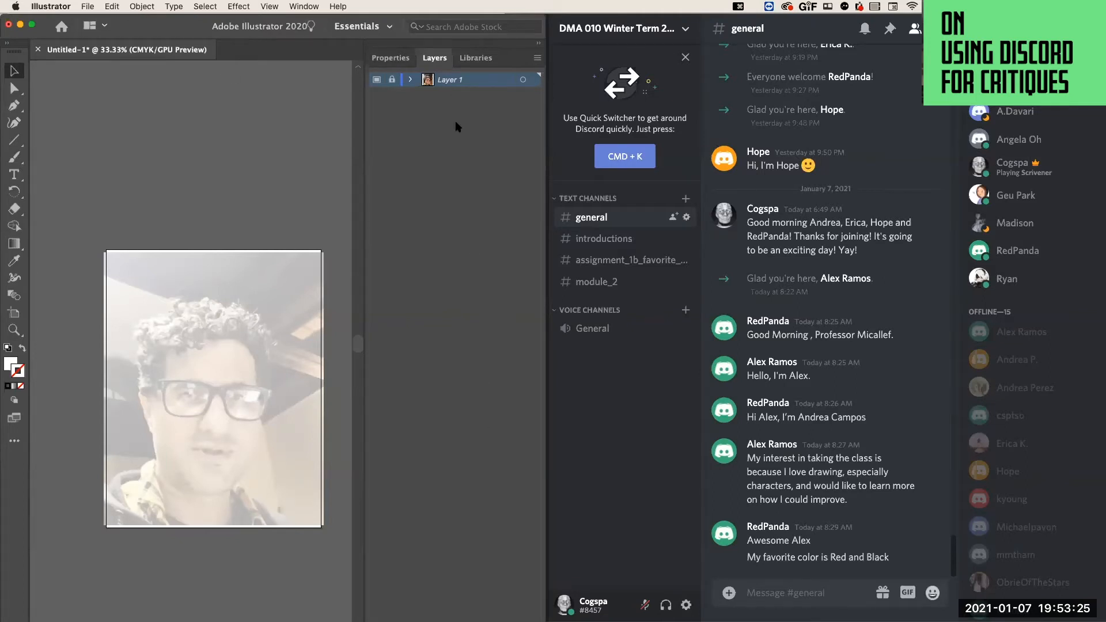
Float the layer list over the canvas and add a new layer above the selfie template.
{"action": "left_click_drag", "start_coordinate": [435, 58], "coordinate": [306, 79]}
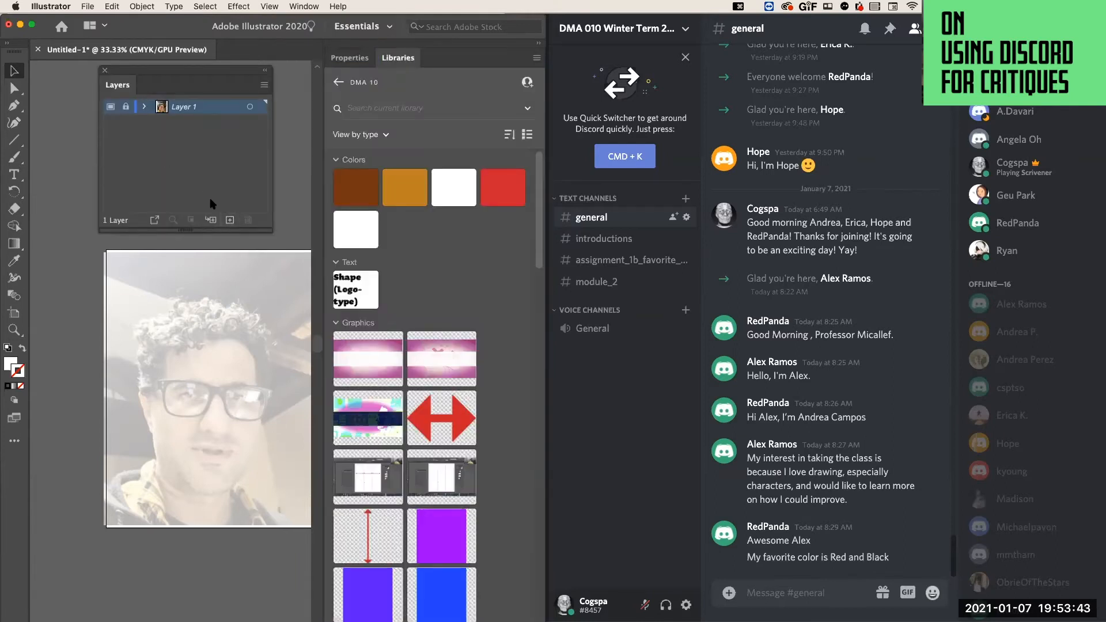
{"action": "left_click", "coordinate": [230, 222]}
{"action": "left_click", "coordinate": [229, 220]}
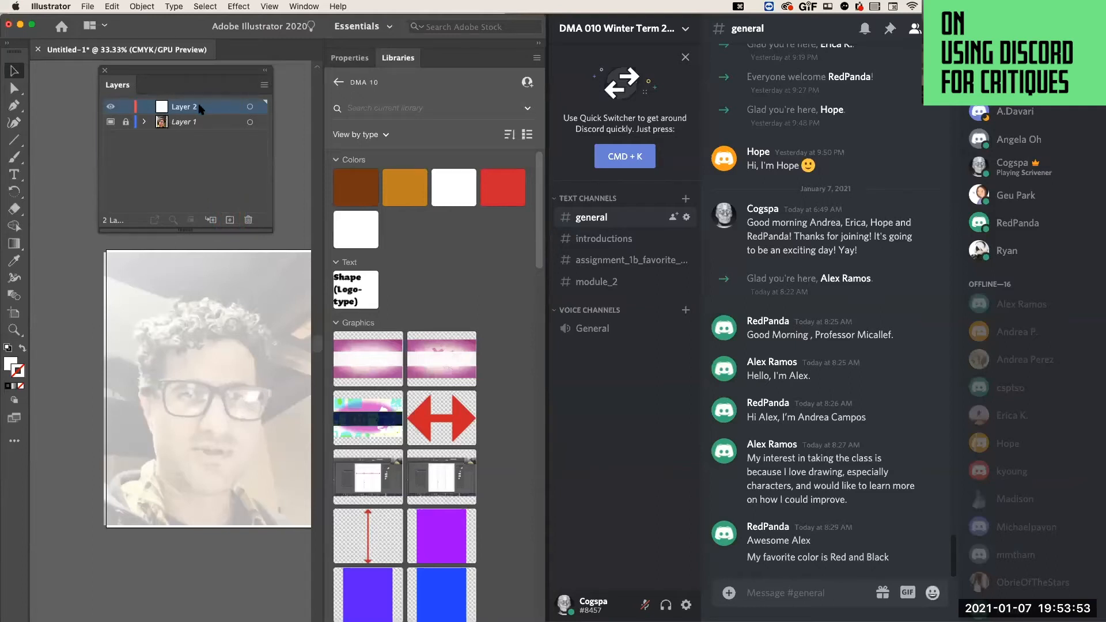
Trace the left side of the face with the Pen tool, from the jaw up to the ear.
{"action": "left_click", "coordinate": [14, 107]}
{"action": "left_click_drag", "start_coordinate": [159, 464], "coordinate": [150, 429]}
{"action": "left_click", "coordinate": [150, 395]}
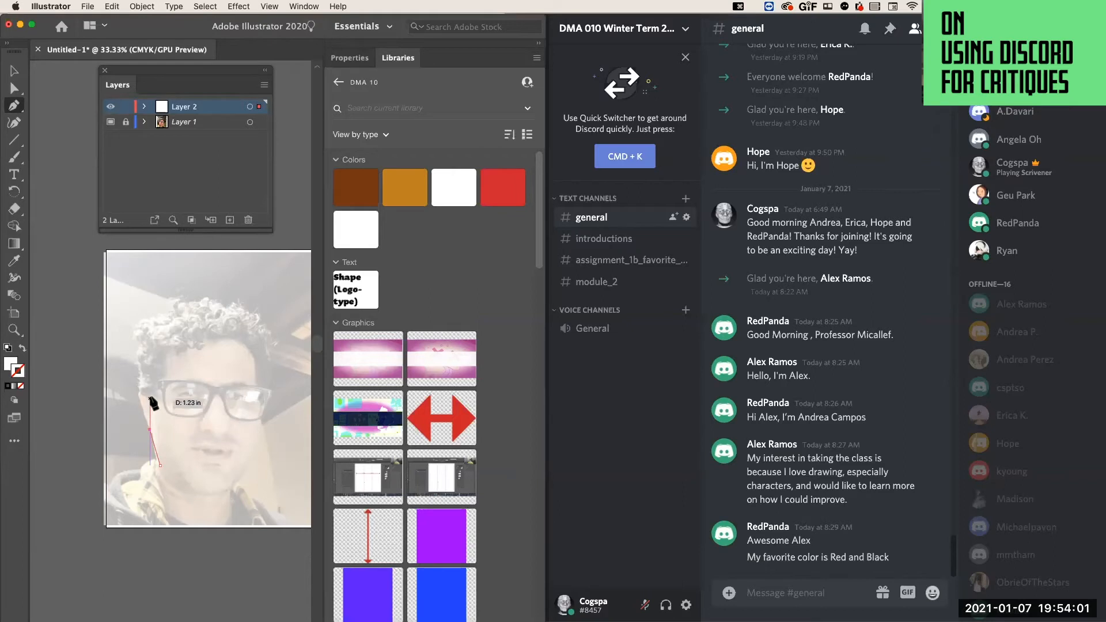
{"action": "left_click", "coordinate": [137, 373]}
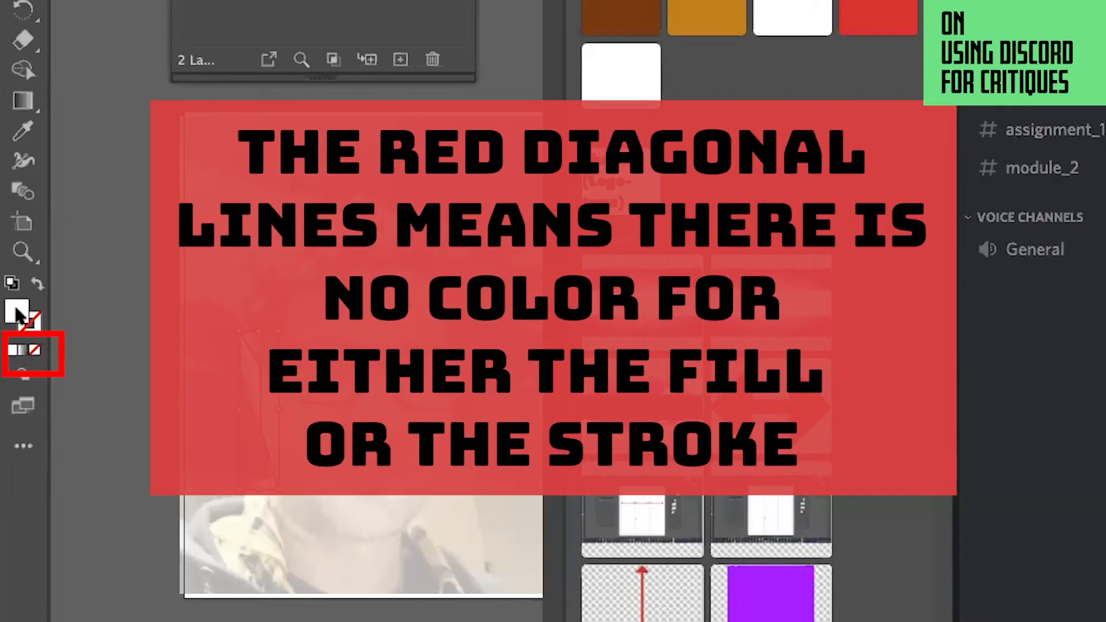
Give the face-side path no fill and a black 000000 stroke, and deselect it.
{"action": "left_click", "coordinate": [35, 349]}
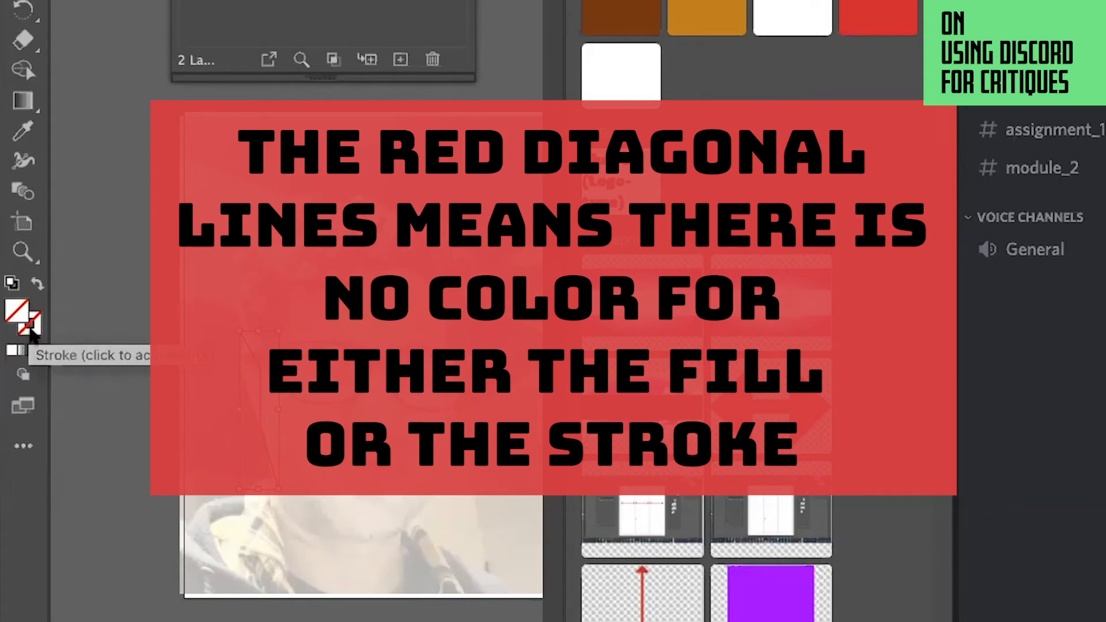
{"action": "left_click", "coordinate": [33, 330]}
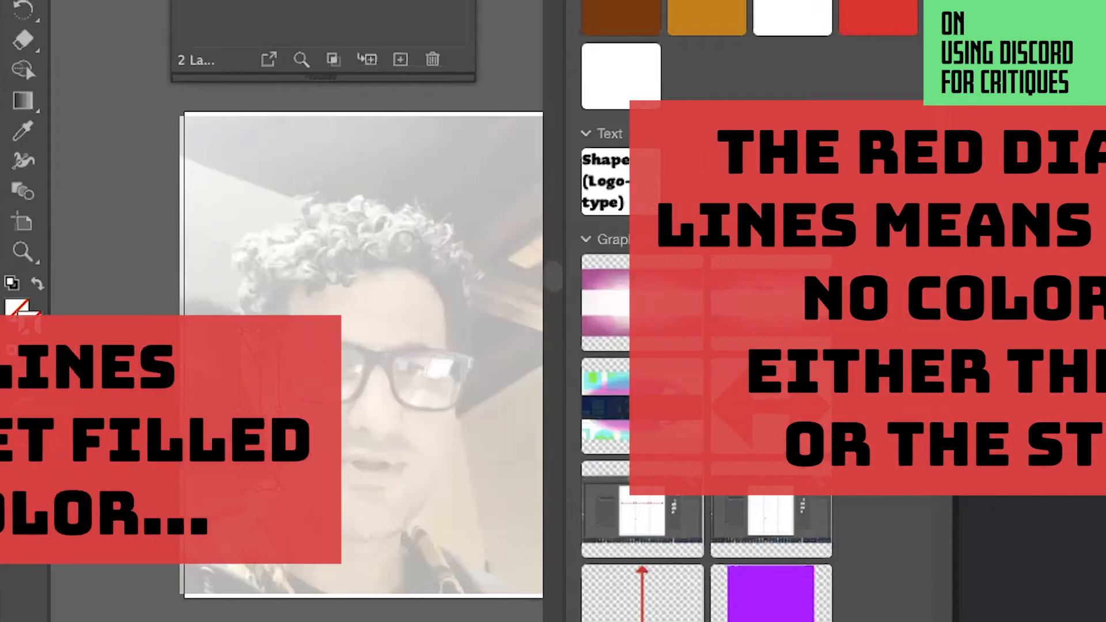
{"action": "double_click", "coordinate": [33, 329]}
{"action": "mouse_move", "coordinate": [291, 316]}
{"action": "left_mouse_down"}
{"action": "mouse_move", "coordinate": [296, 271]}
{"action": "mouse_move", "coordinate": [288, 360]}
{"action": "left_mouse_up"}
{"action": "left_click", "coordinate": [893, 68]}
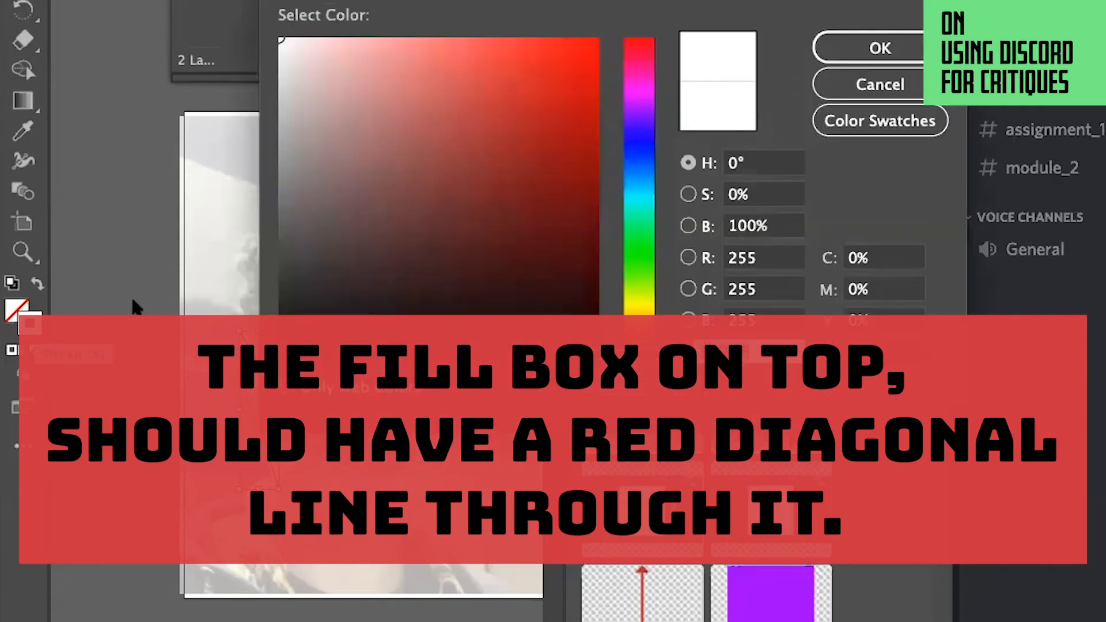
{"action": "type", "text": "000000"}
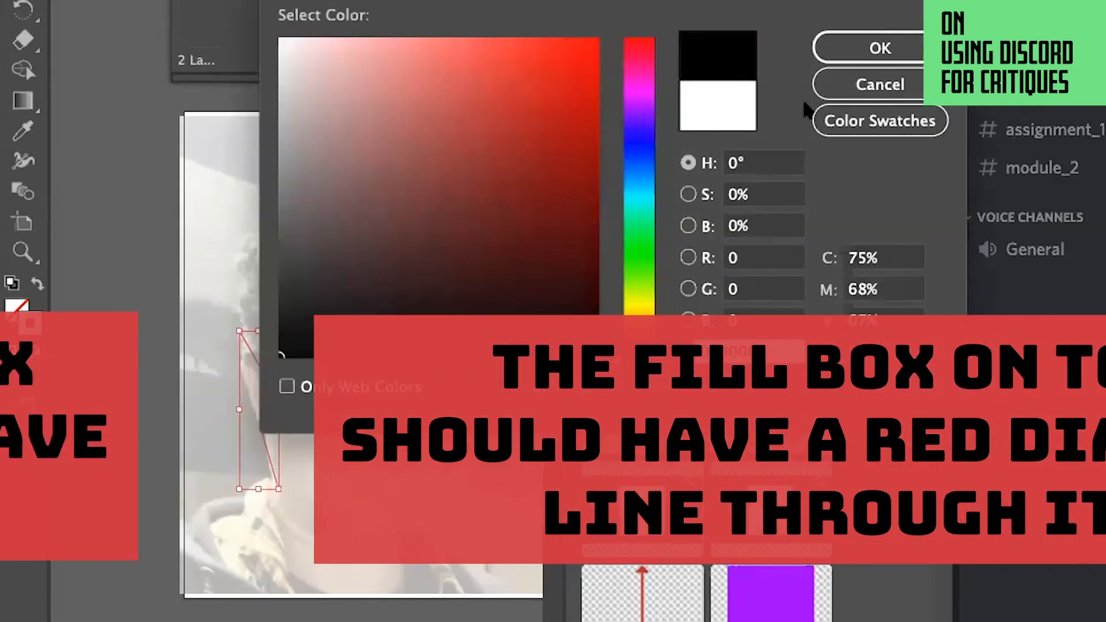
{"action": "left_click", "coordinate": [864, 48]}
{"action": "left_click", "coordinate": [30, 323]}
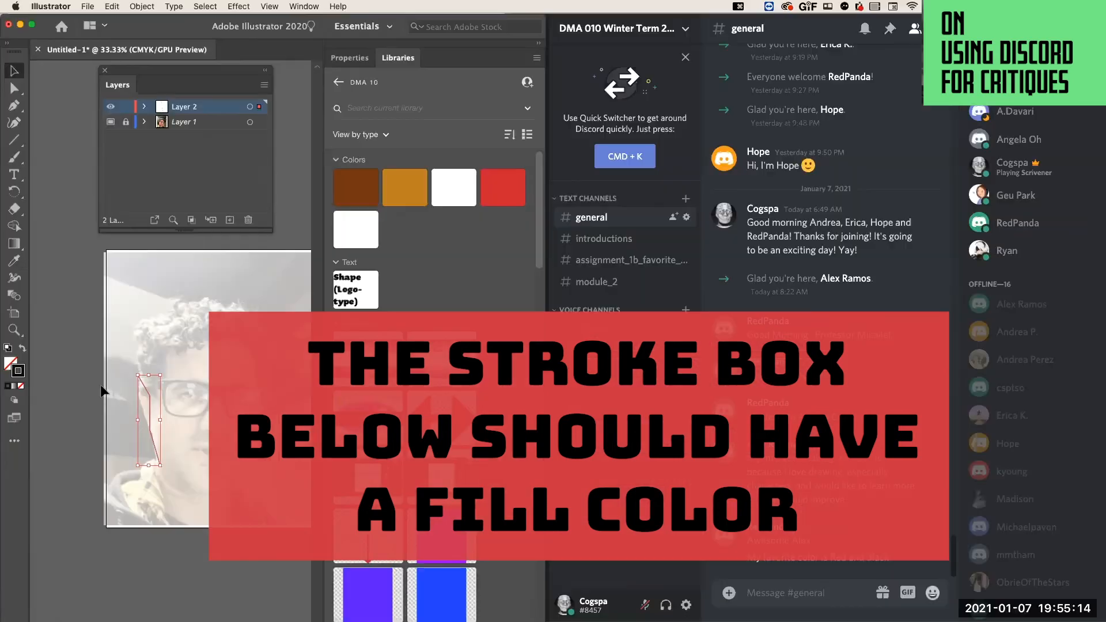
{"action": "left_click", "coordinate": [114, 386]}
Trace the hair with straight Pen segments over the top of the head and back along the brow to the left temple.
{"action": "left_click", "coordinate": [13, 106]}
{"action": "left_click", "coordinate": [139, 369]}
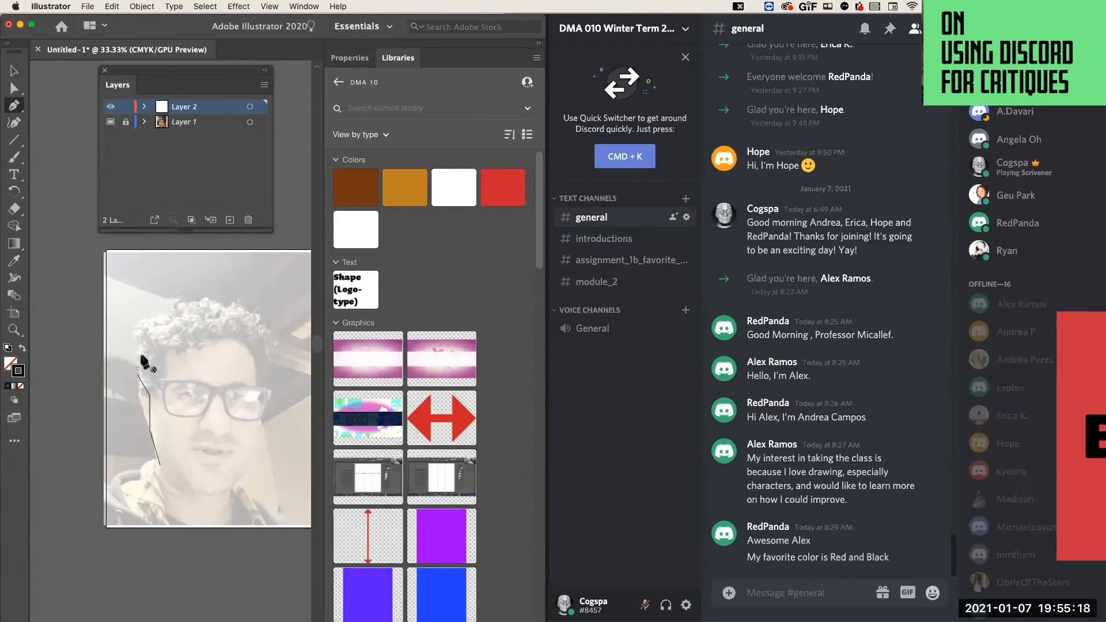
{"action": "left_click", "coordinate": [149, 334]}
{"action": "left_click", "coordinate": [193, 307]}
{"action": "left_click", "coordinate": [239, 314]}
{"action": "left_click", "coordinate": [265, 322]}
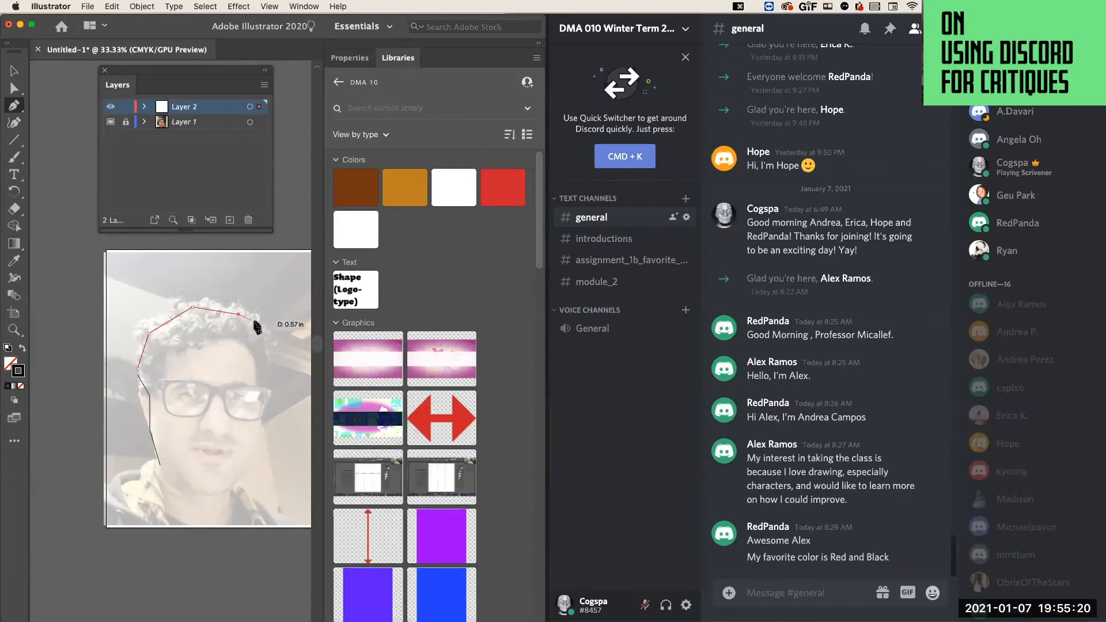
{"action": "left_click", "coordinate": [268, 389]}
{"action": "left_click", "coordinate": [175, 379]}
{"action": "left_click", "coordinate": [143, 352]}
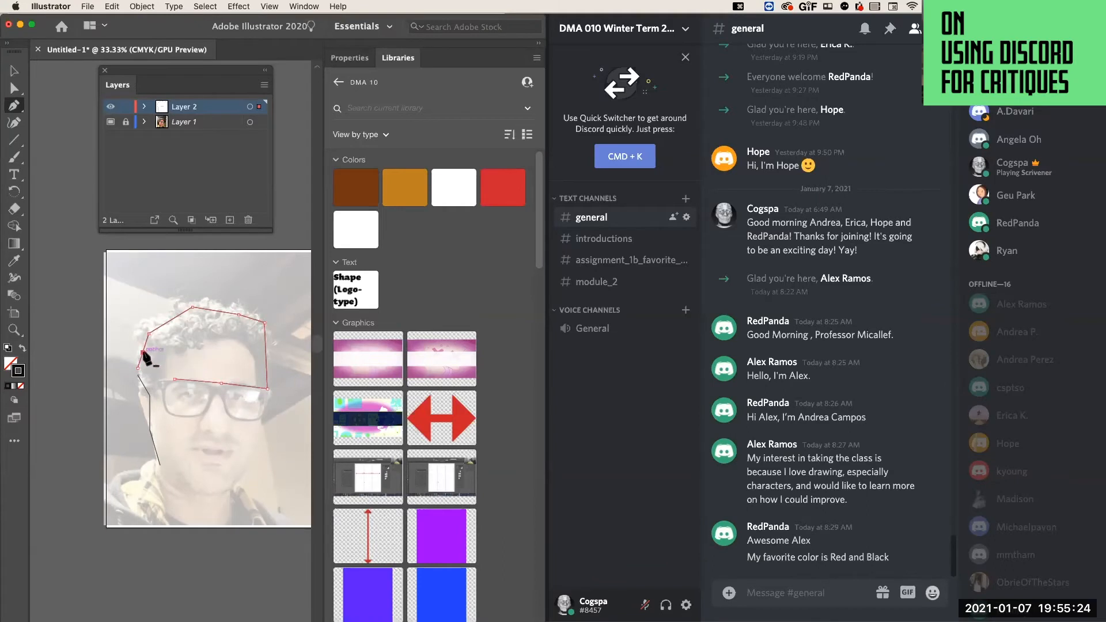
Trace the lower outline of both glasses lenses and the bridge with straight Pen segments, and deselect the path.
{"action": "left_click", "coordinate": [164, 412]}
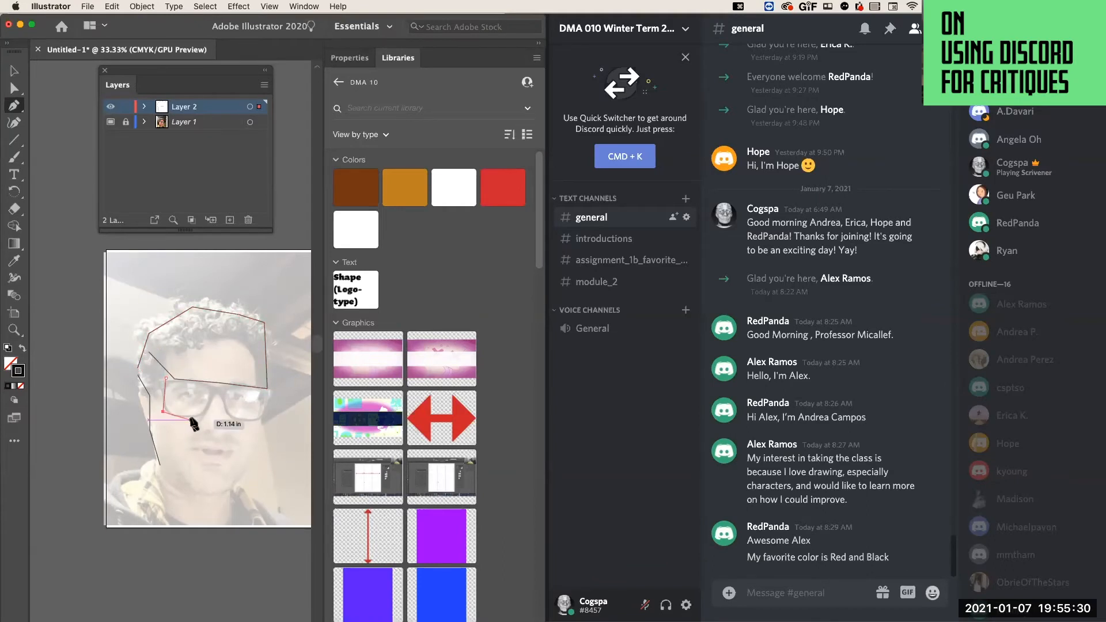
{"action": "left_click", "coordinate": [191, 420]}
{"action": "left_click", "coordinate": [214, 389]}
{"action": "left_click", "coordinate": [222, 389]}
{"action": "left_click", "coordinate": [223, 410]}
{"action": "left_click", "coordinate": [248, 419]}
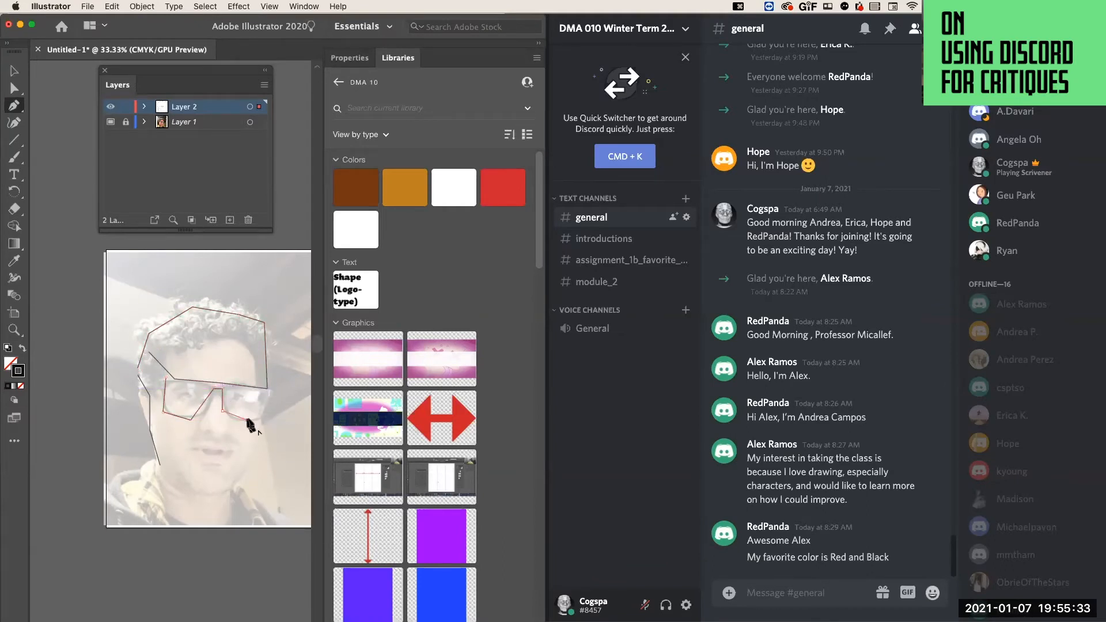
{"action": "left_click", "coordinate": [263, 392]}
{"action": "key", "text": "super+shift+a"}
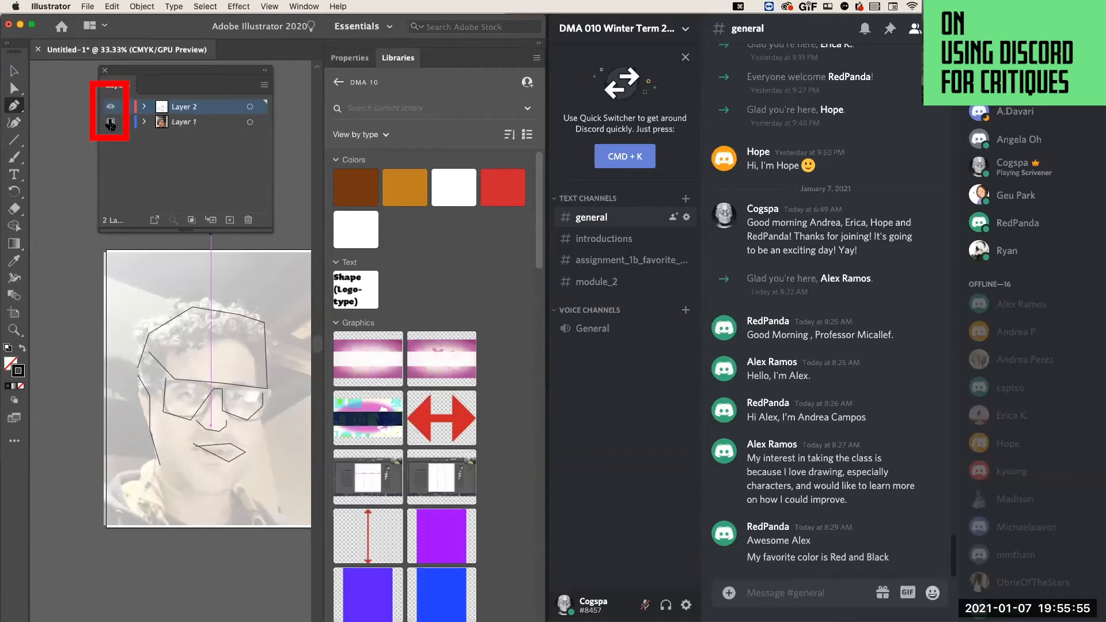
Toggle the selfie template layer's visibility several times and leave it hidden.
{"action": "left_click", "coordinate": [110, 123]}
{"action": "left_click", "coordinate": [110, 123]}
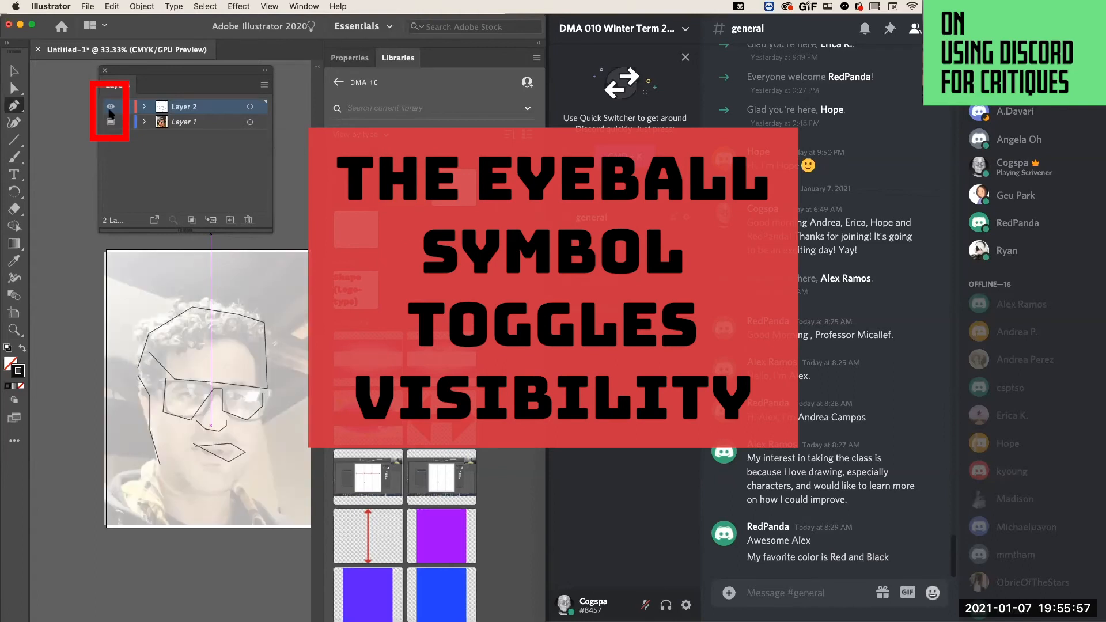
{"action": "left_click", "coordinate": [110, 122]}
{"action": "left_click", "coordinate": [110, 122]}
{"action": "left_click", "coordinate": [110, 122]}
{"action": "left_click", "coordinate": [110, 123]}
{"action": "left_click", "coordinate": [110, 122]}
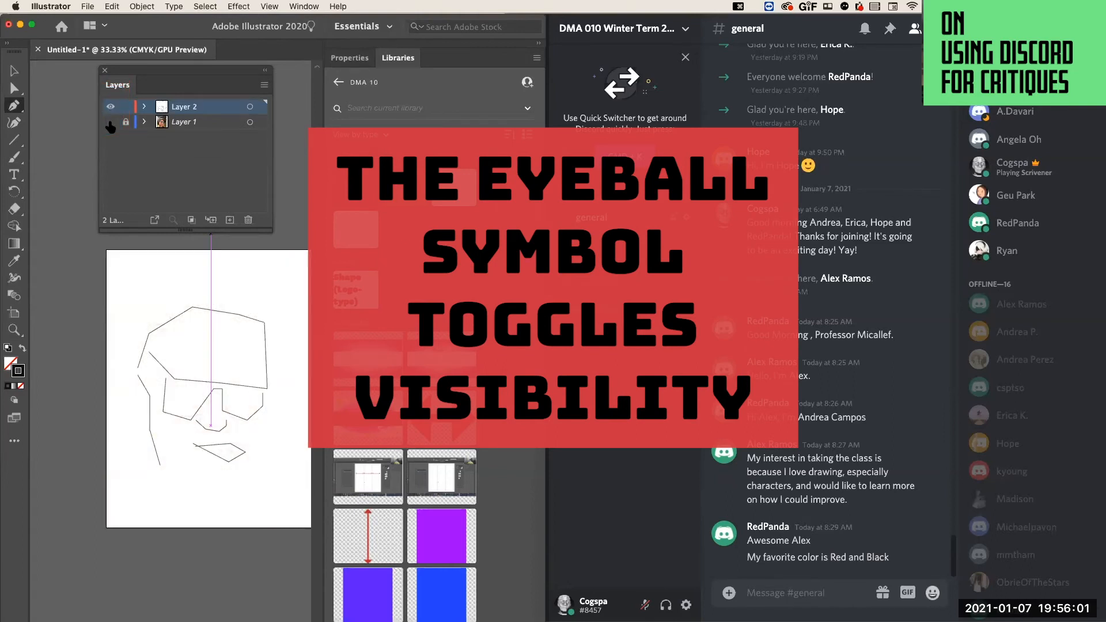
Draw the chin and the right jawline as an open Pen path of straight segments, and deselect it.
{"action": "left_click", "coordinate": [185, 481]}
{"action": "left_click", "coordinate": [239, 491]}
{"action": "left_click", "coordinate": [263, 452]}
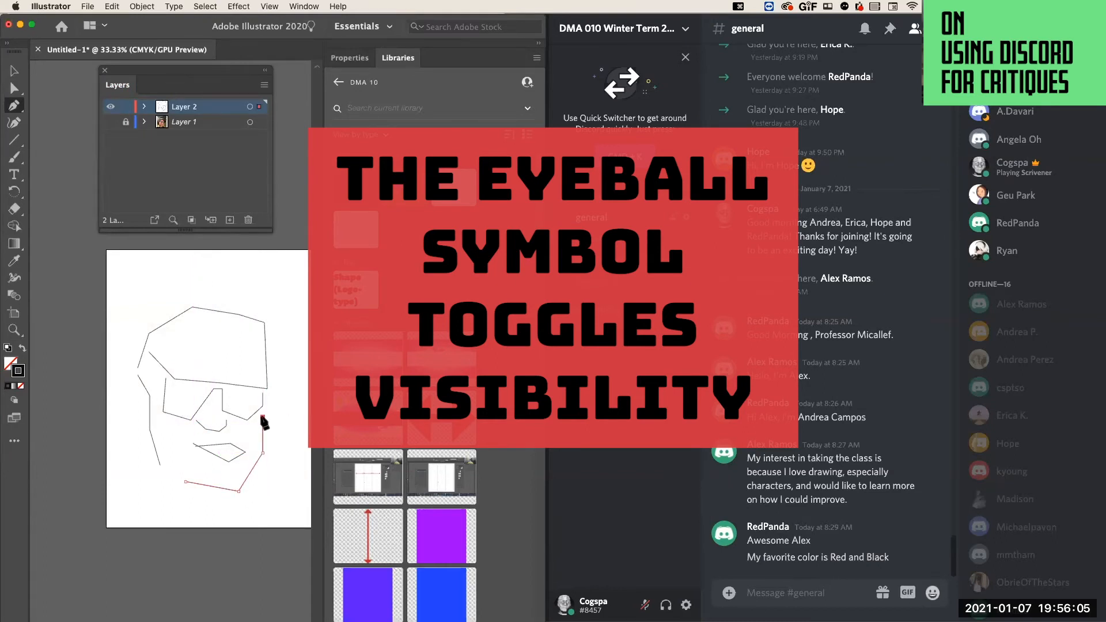
{"action": "left_click", "coordinate": [285, 476], "text": "super"}
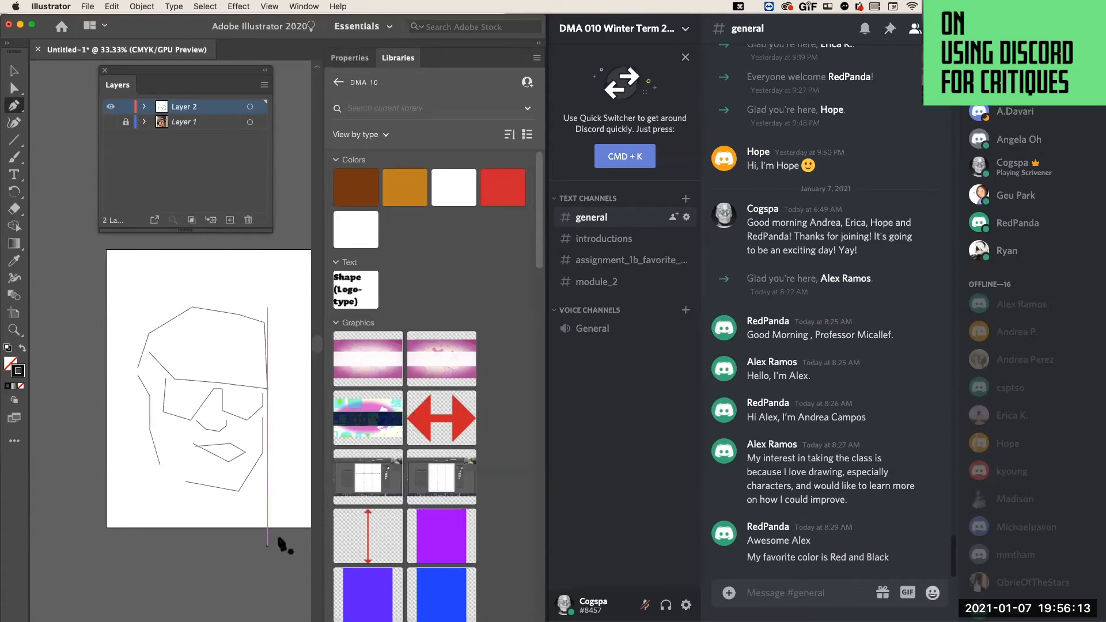
Copy a screen grab of the line portrait and paste it into the #general channel in Discord.
{"action": "left_click", "coordinate": [15, 70]}
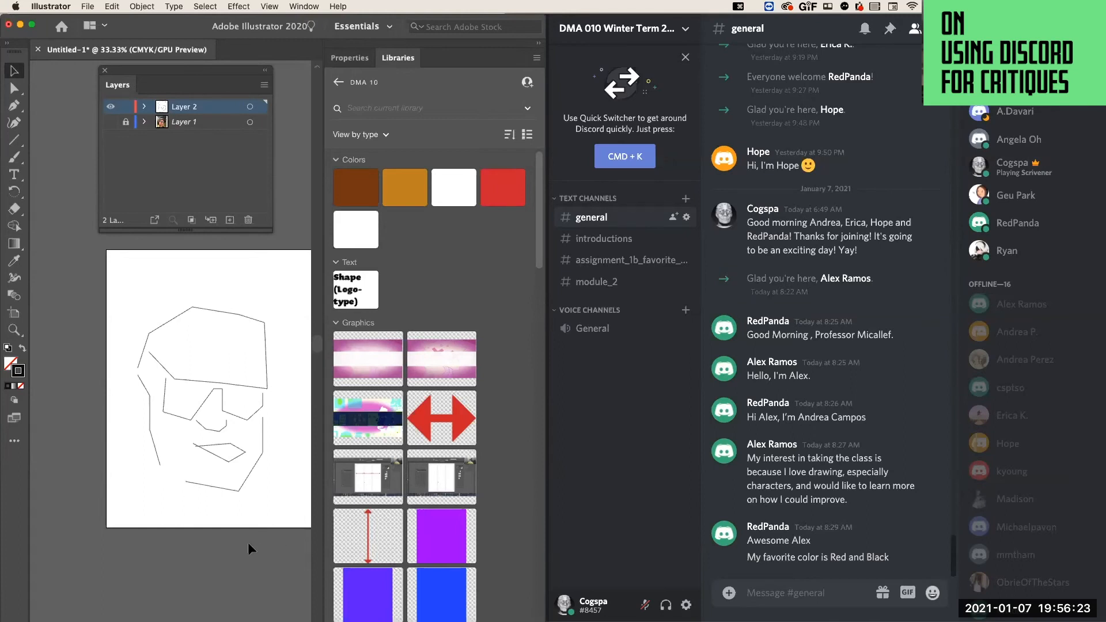
{"action": "mouse_move", "coordinate": [113, 263]}
{"action": "left_mouse_down"}
{"action": "mouse_move", "coordinate": [150, 389]}
{"action": "mouse_move", "coordinate": [259, 507]}
{"action": "mouse_move", "coordinate": [279, 521]}
{"action": "mouse_move", "coordinate": [305, 511]}
{"action": "left_mouse_up"}
{"action": "left_click", "coordinate": [769, 594]}
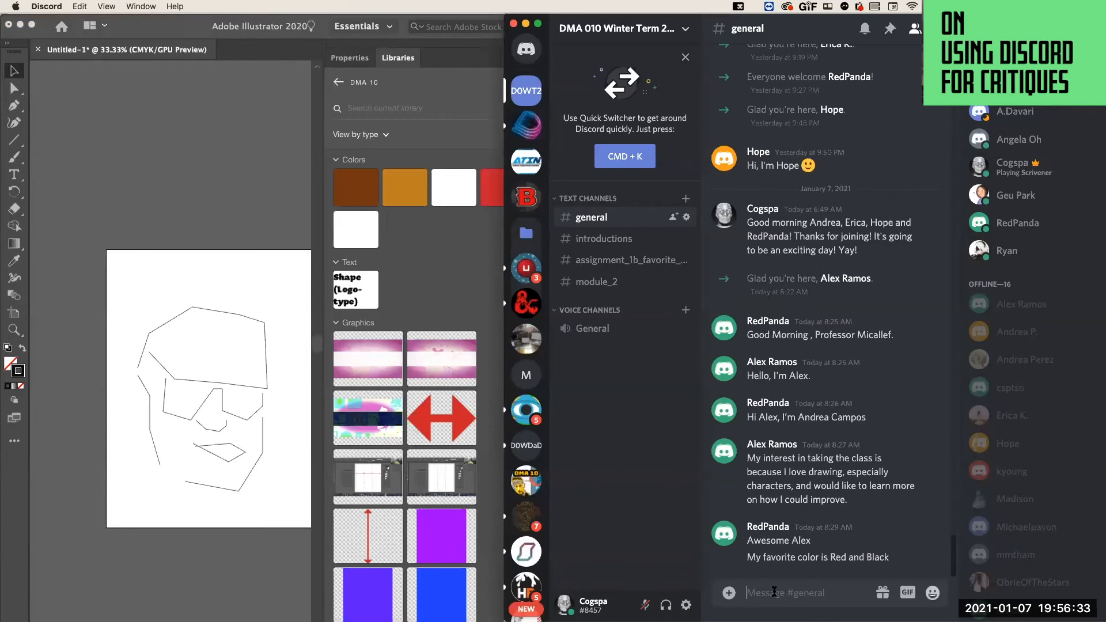
{"action": "key", "text": "super+v"}
Add the comment "hey guys.... I'm professor, but want you opinion on this? Do you like?" to the pasted portrait image and upload it to #general.
{"action": "type", "text": "hey"}
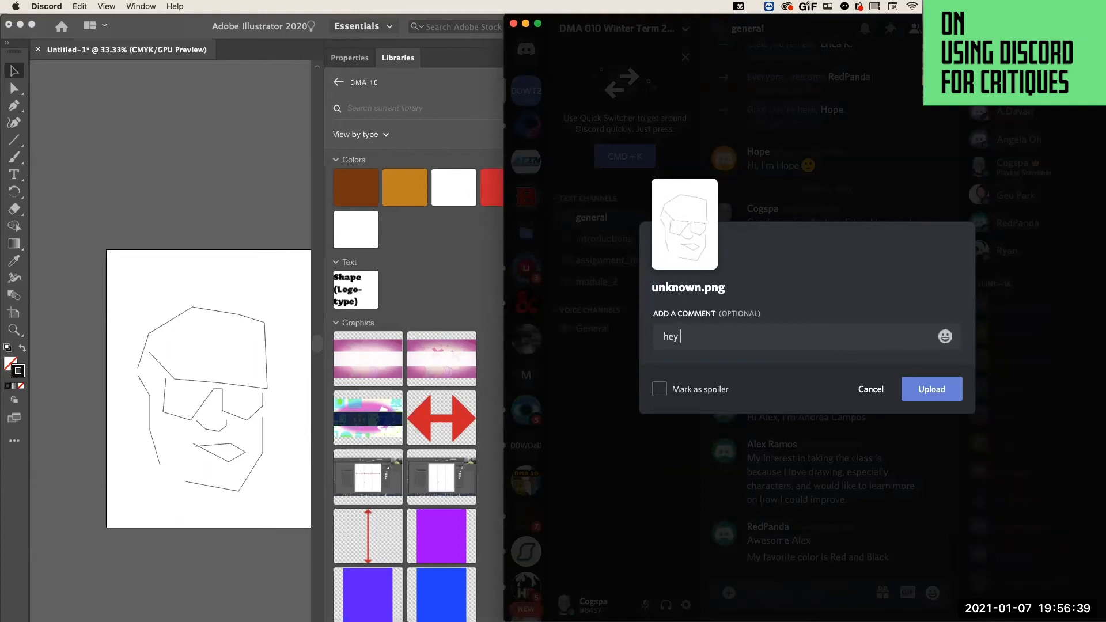
{"action": "type", "text": "guys.... h"}
{"action": "key", "text": "BackSpace"}
{"action": "type", "text": "I'm professor "}
{"action": "type", "text": ", but want you"}
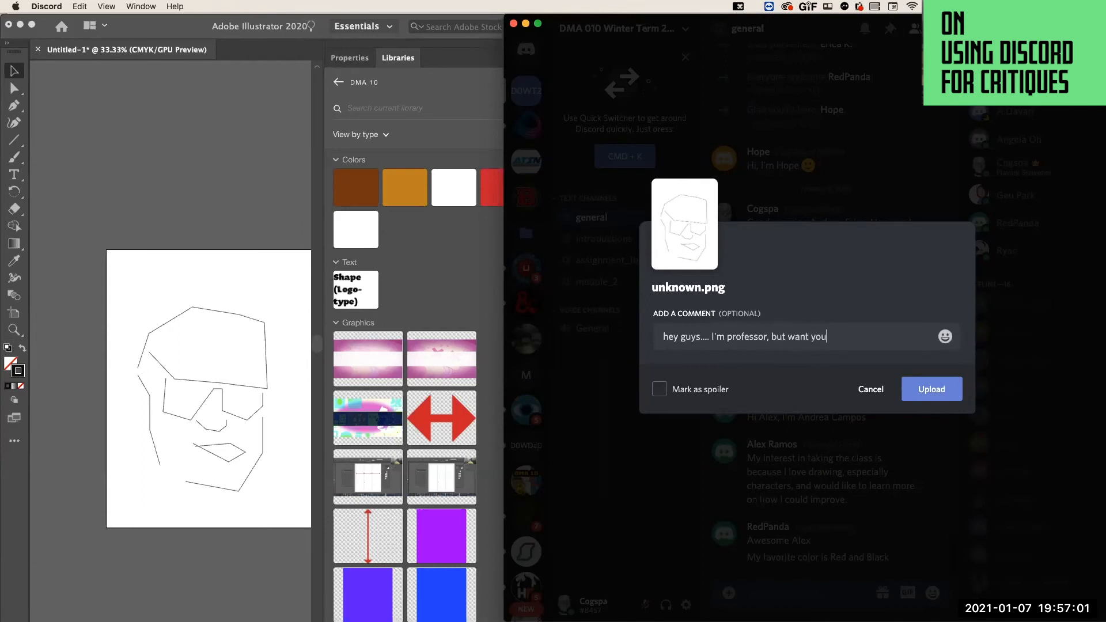
{"action": "type", "text": " opinion on this? Do you like?"}
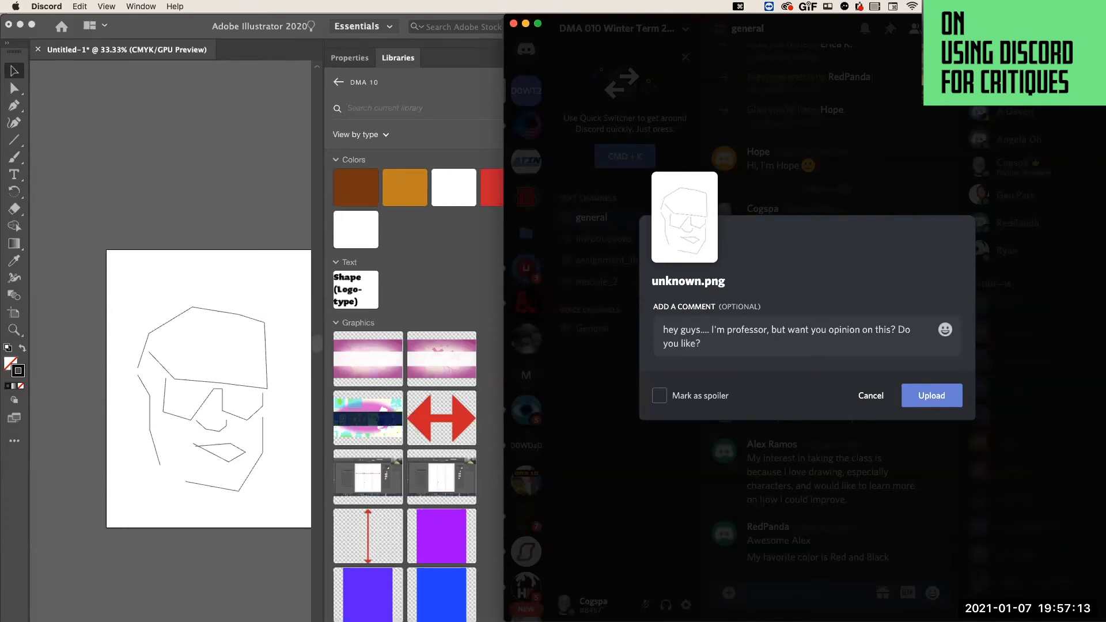
{"action": "key", "text": "Return"}
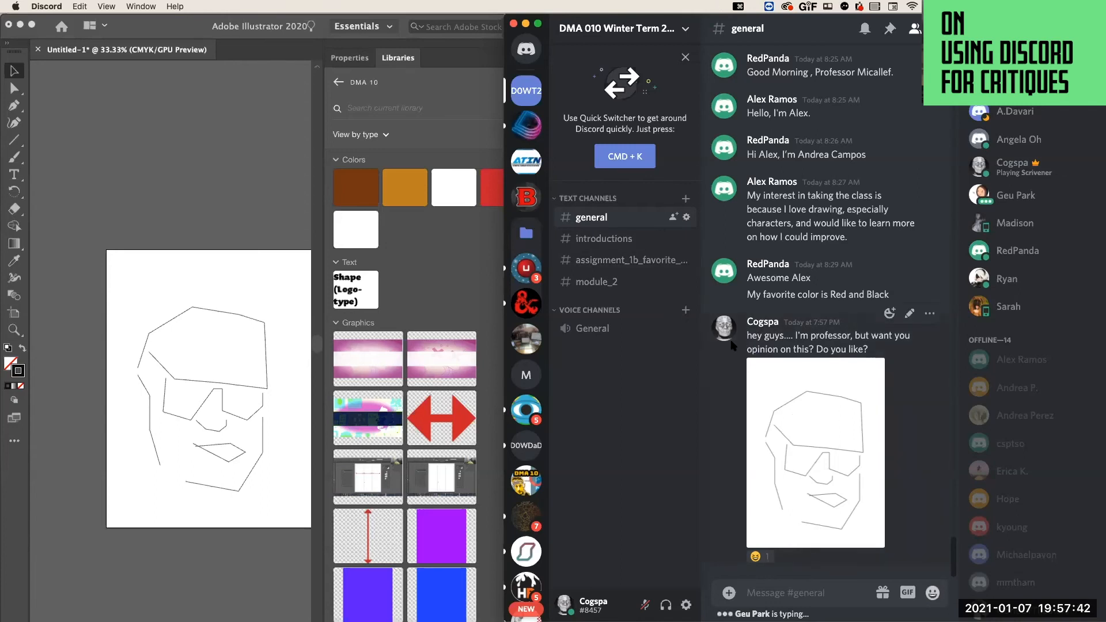
Send an online class member the direct message "hey can I have with something..." and upload the copied portrait screen grab to that conversation.
{"action": "scroll", "coordinate": [717, 363], "scroll_direction": "up", "scroll_amount": 3}
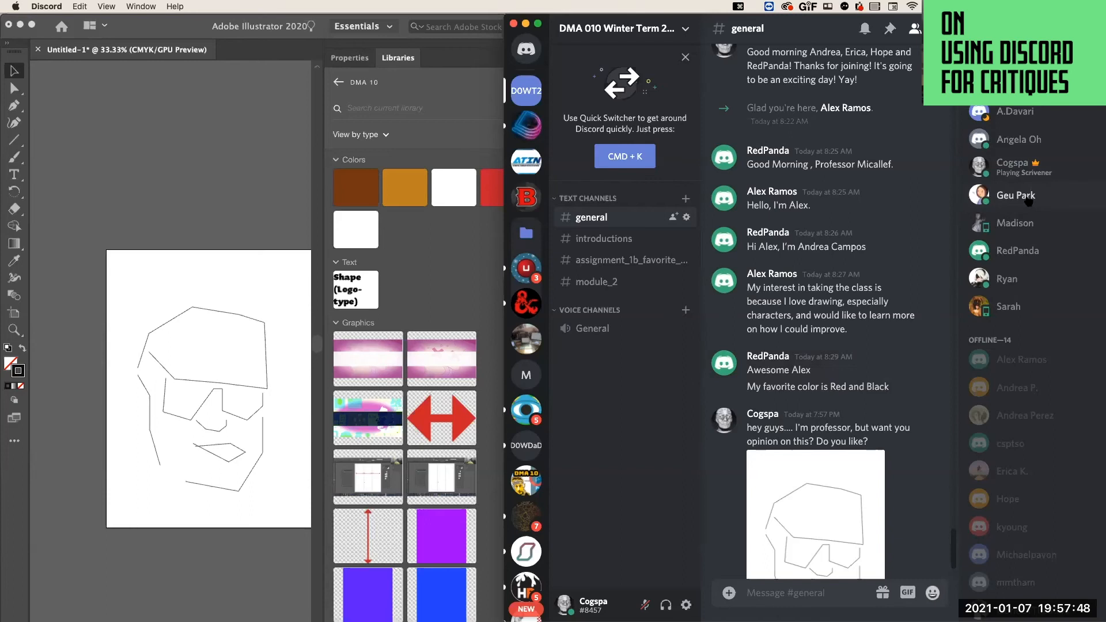
{"action": "left_click", "coordinate": [1027, 198]}
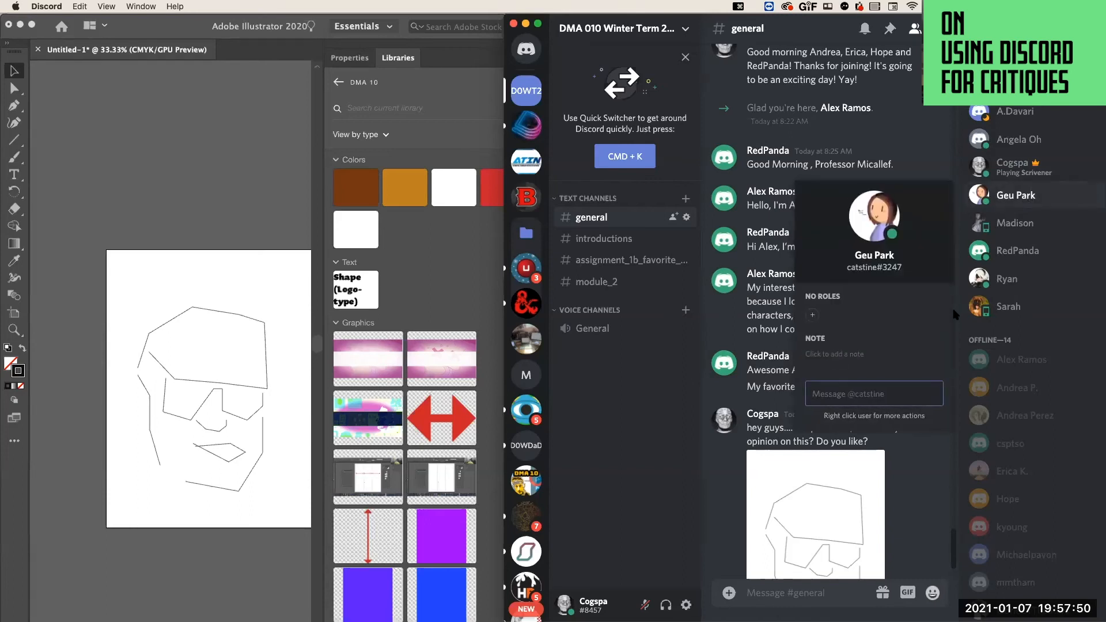
{"action": "type", "text": "hey can I have with something..."}
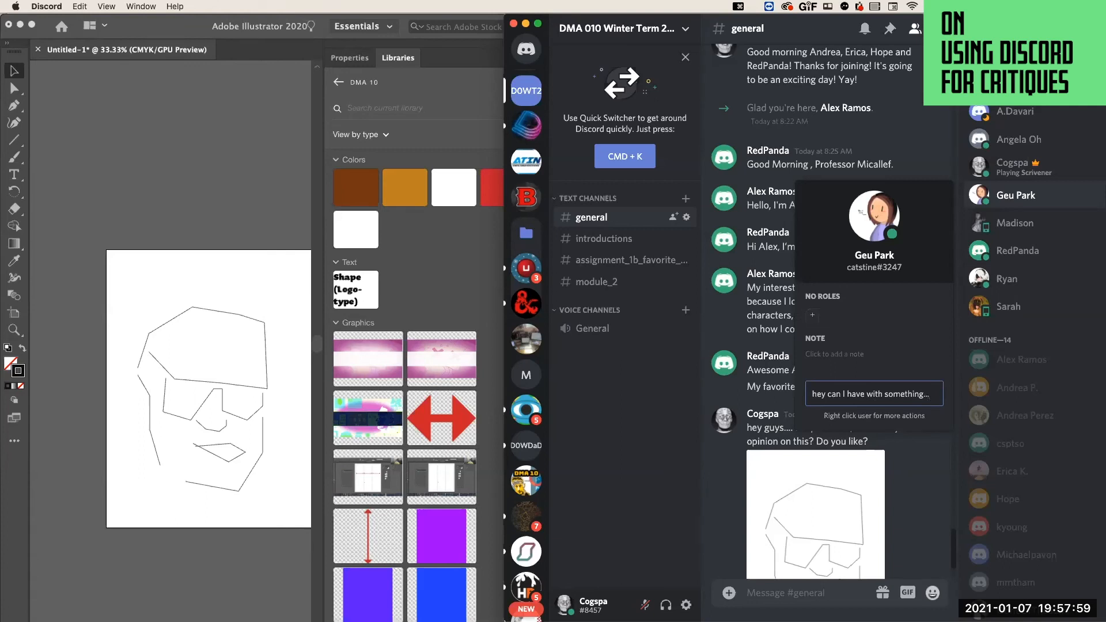
{"action": "key", "text": "Return"}
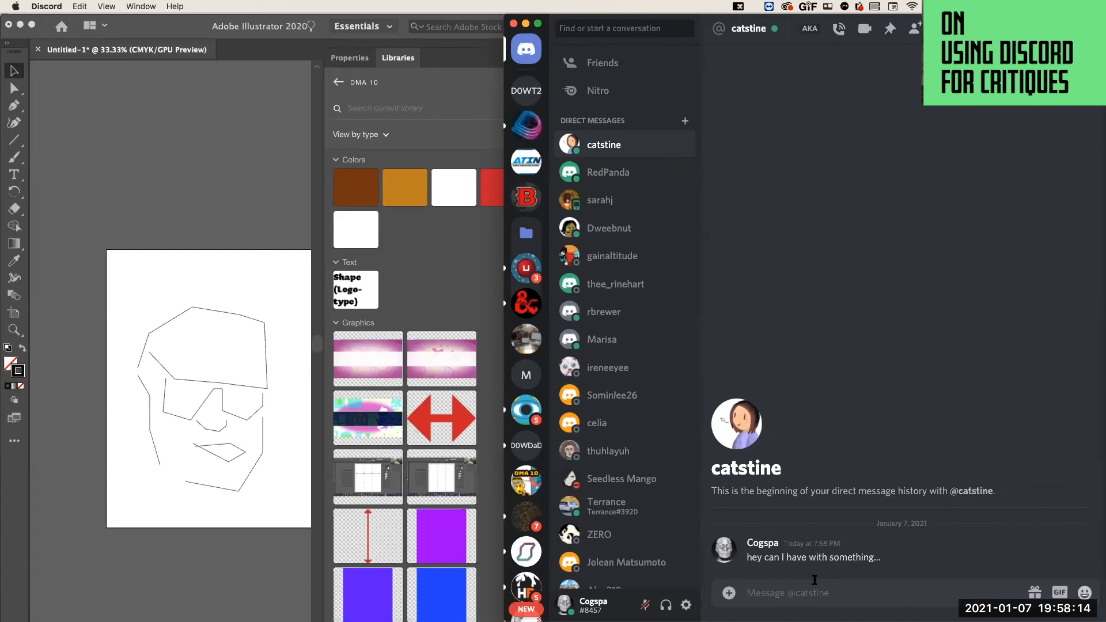
{"action": "key", "text": "super+v"}
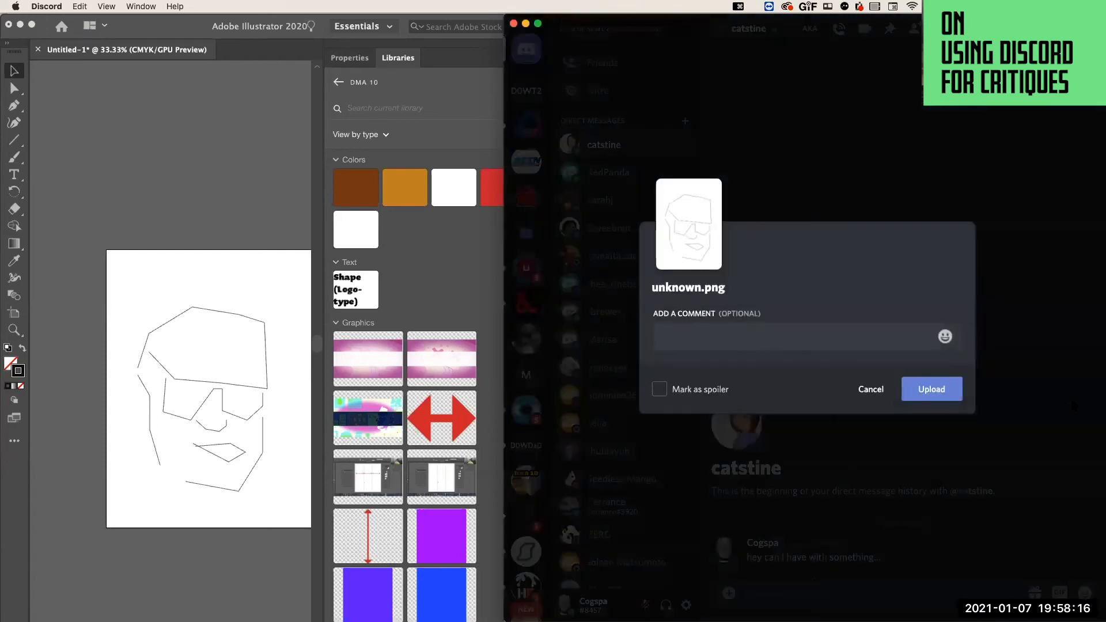
{"action": "left_click", "coordinate": [951, 391]}
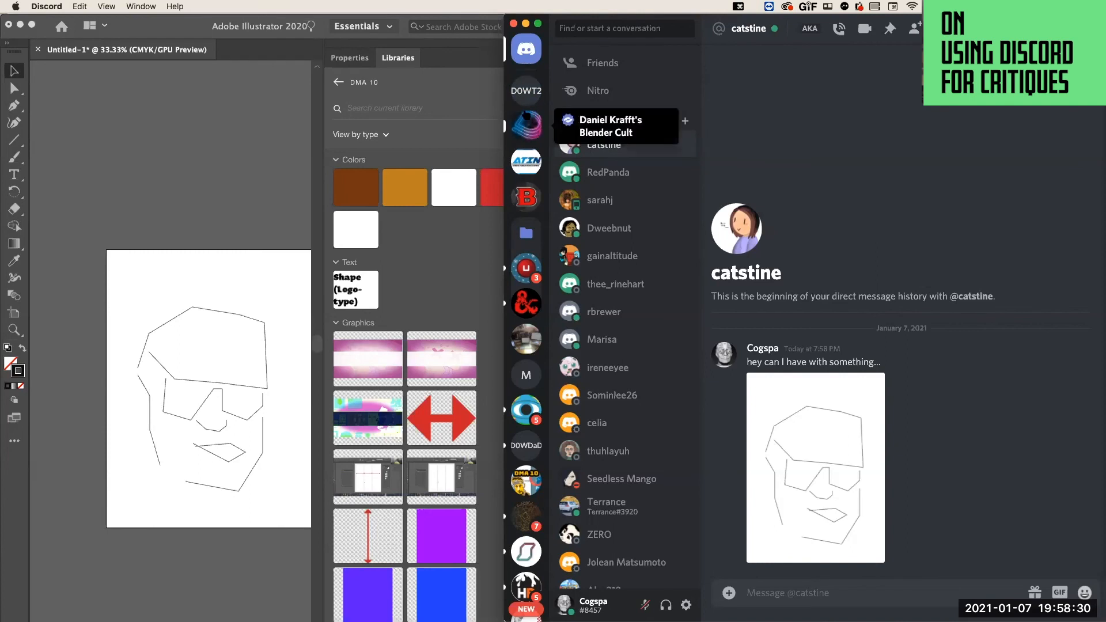
Return to the DMA 010 Winter Term server and open the #module_2 text channel.
{"action": "left_click", "coordinate": [525, 92]}
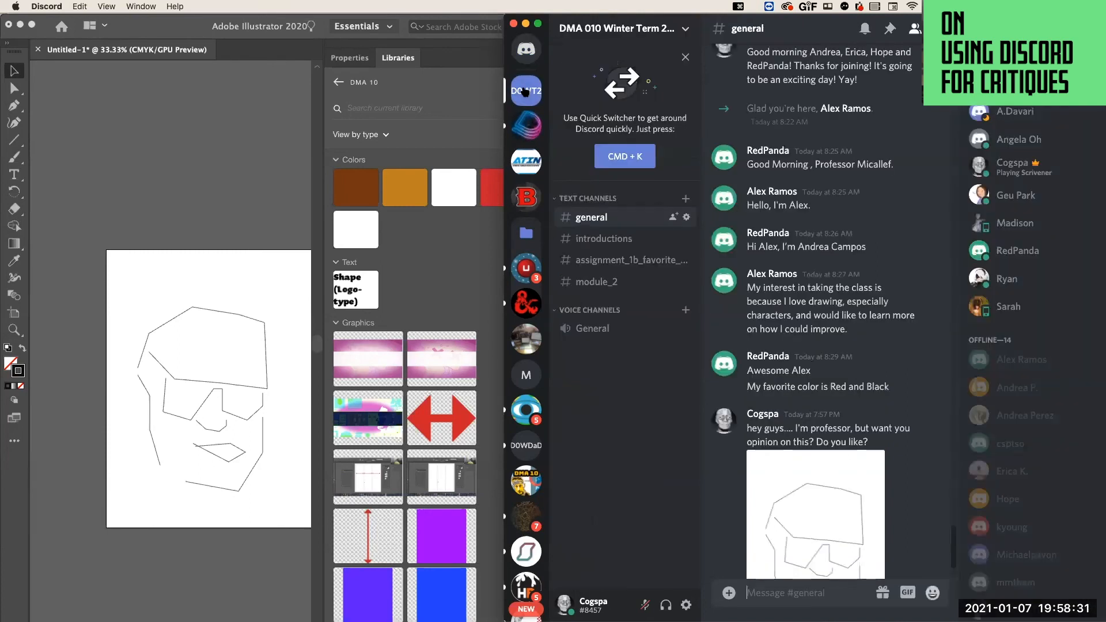
{"action": "left_click", "coordinate": [593, 282]}
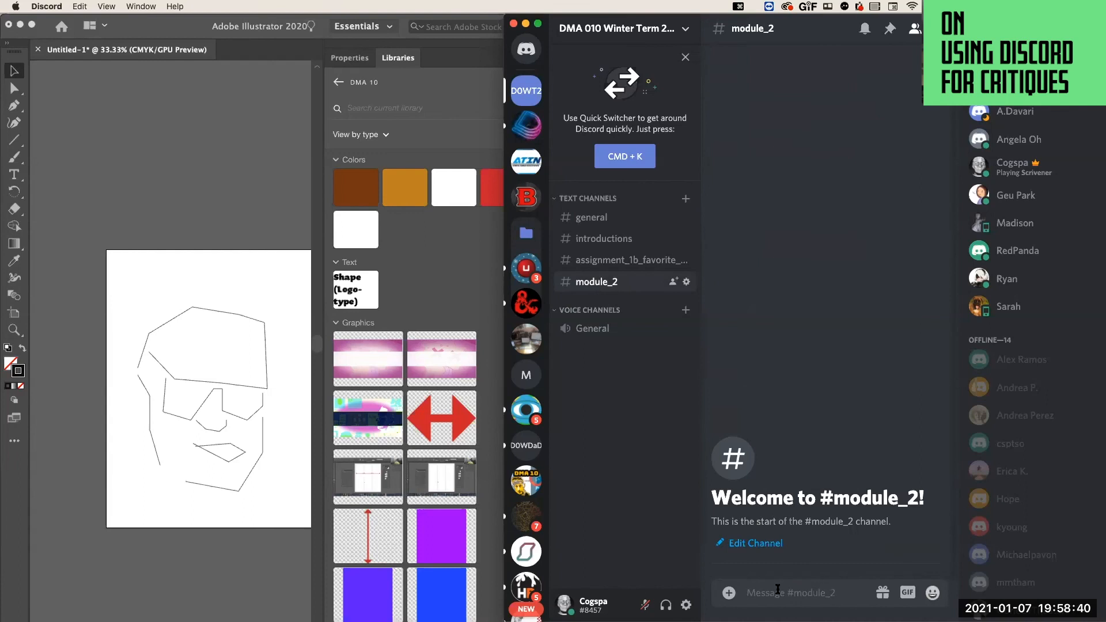